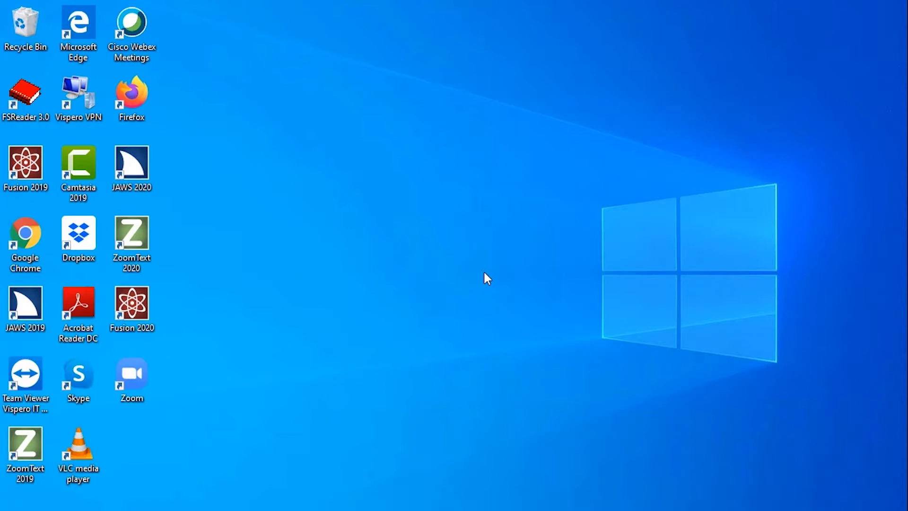
# - From the desktop's JAWS 2020 shortcut, bring up the JAWS menu and expand Options
pyautogui.press('j')
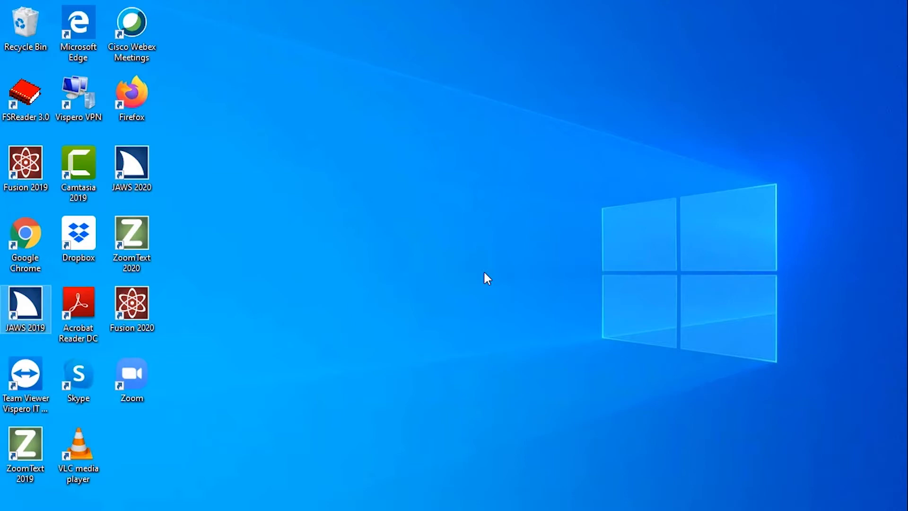
pyautogui.press('j')
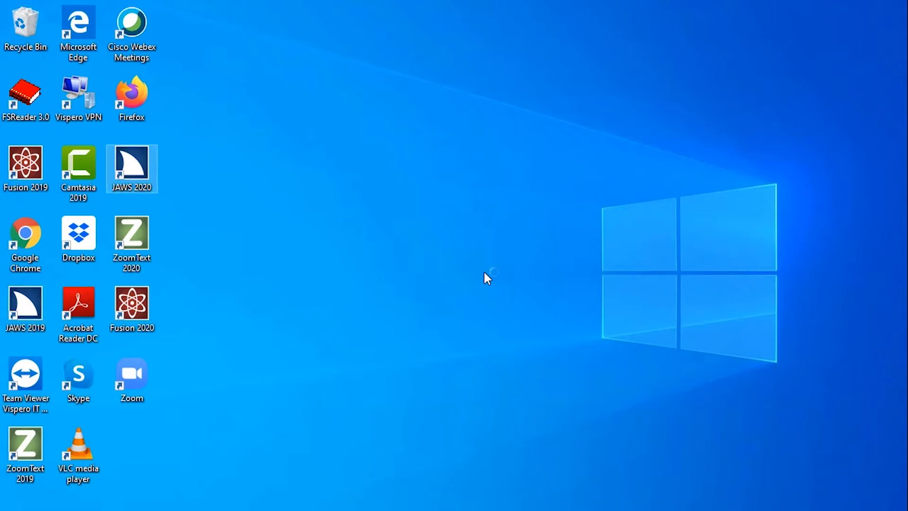
pyautogui.press('Insert+j')
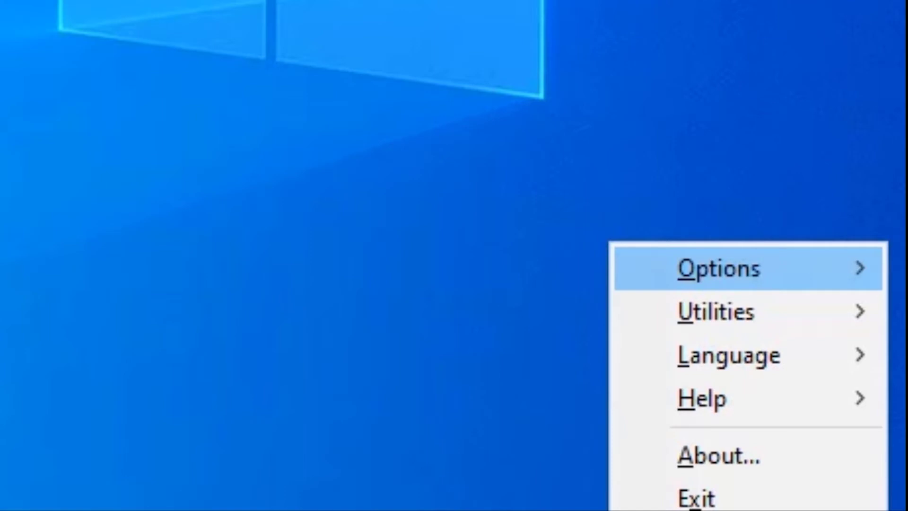
pyautogui.press('Right')
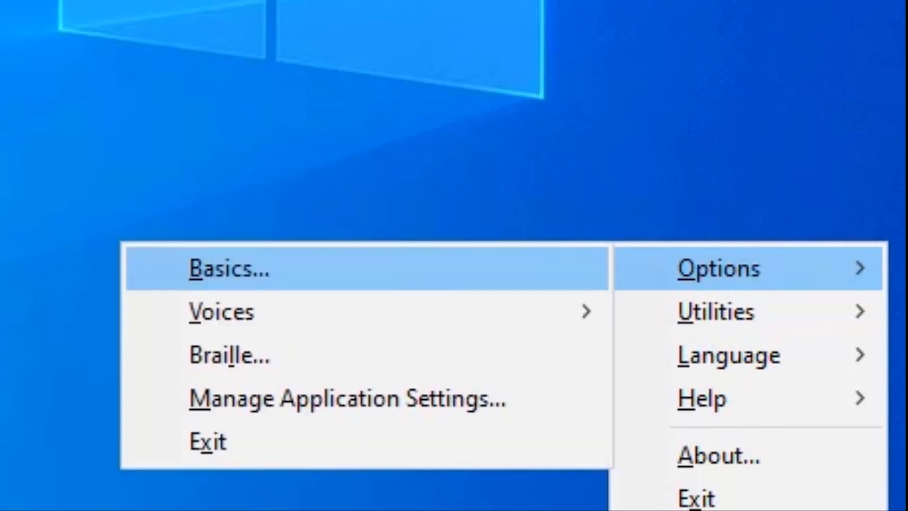
# - Open Braille Basic Settings, showing No Display, and move focus to the Advanced button
pyautogui.press('l')
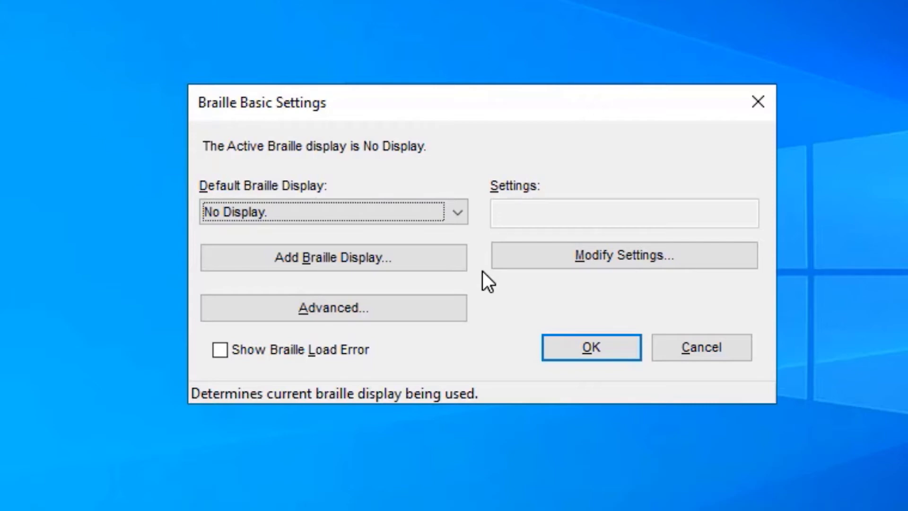
pyautogui.press('Tab')
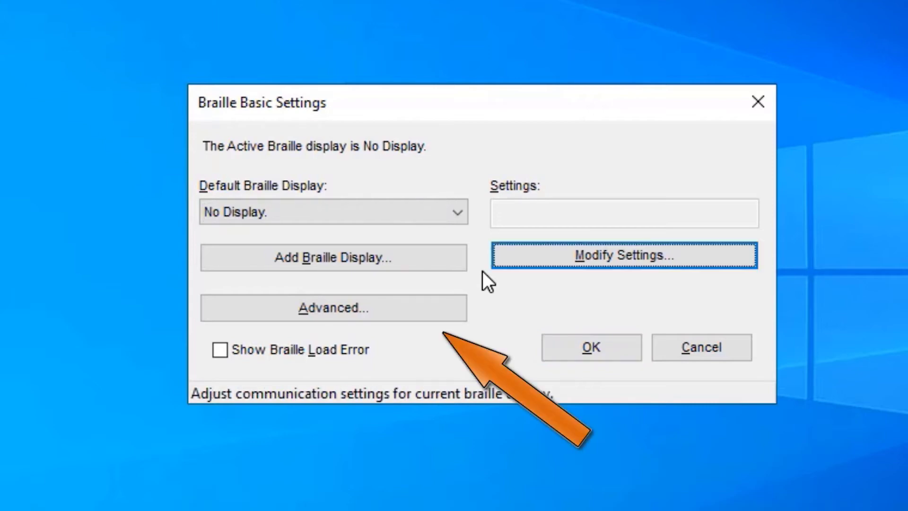
pyautogui.press('Tab')
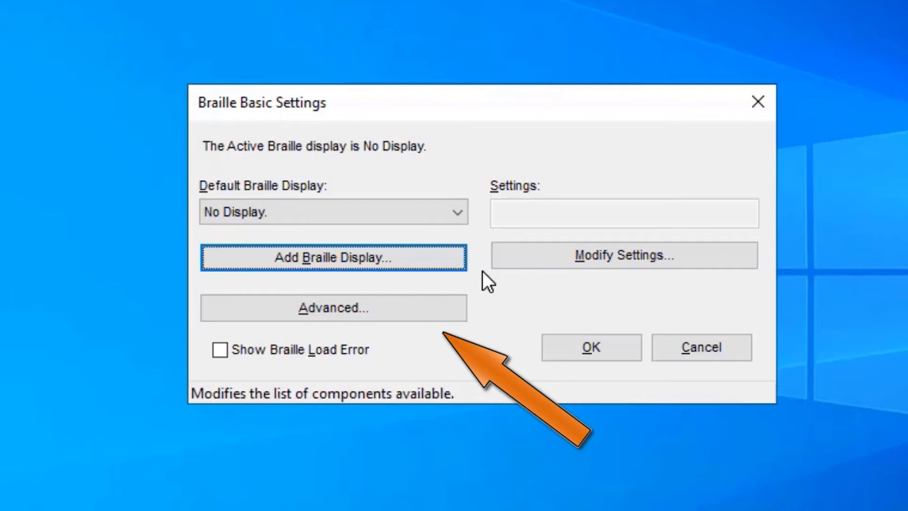
pyautogui.press('Tab')
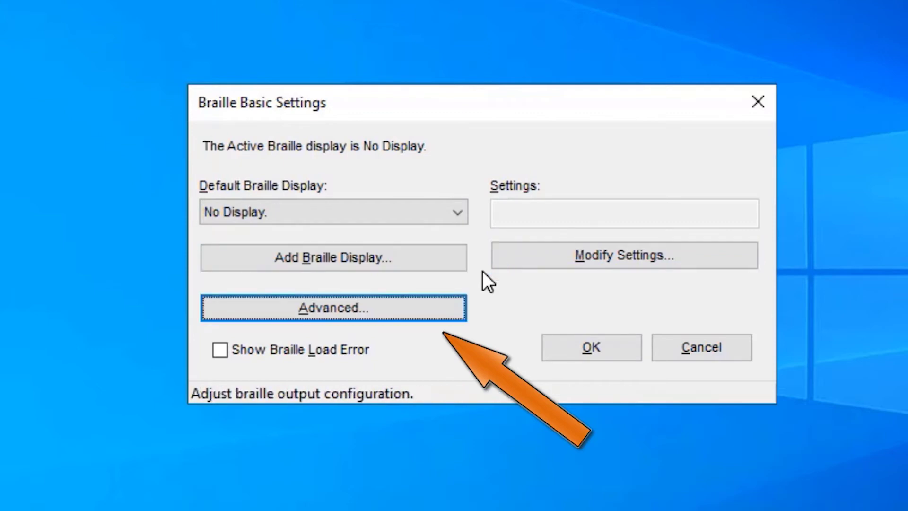
# - Open Settings Center at Braille, expand Flash Messages and reach Enable Flash Messages
pyautogui.press('Return')
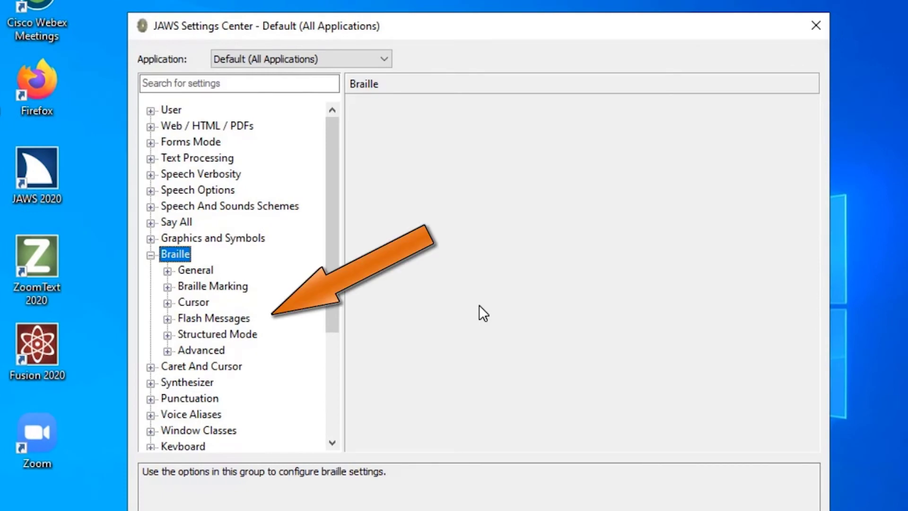
pyautogui.press('Down')
pyautogui.press('Down')
pyautogui.press('Down')
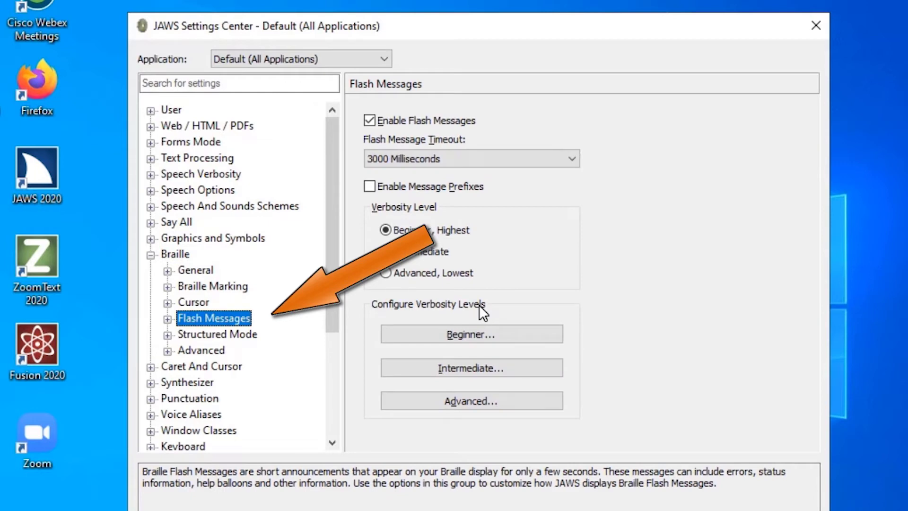
pyautogui.press('Right')
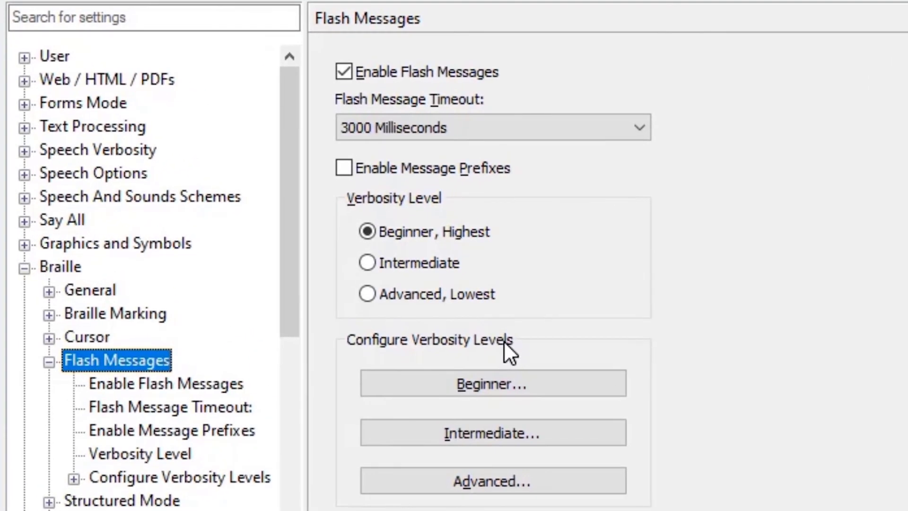
pyautogui.press('Down')
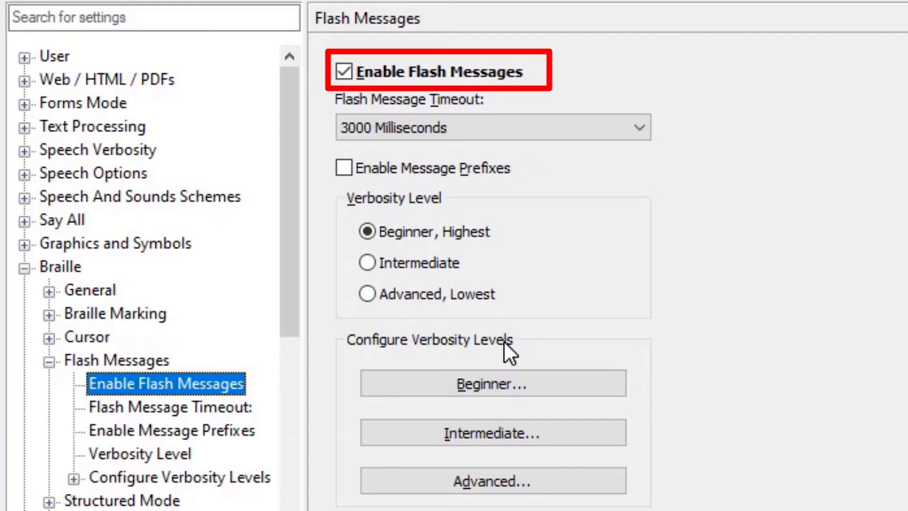
pyautogui.press('Down')
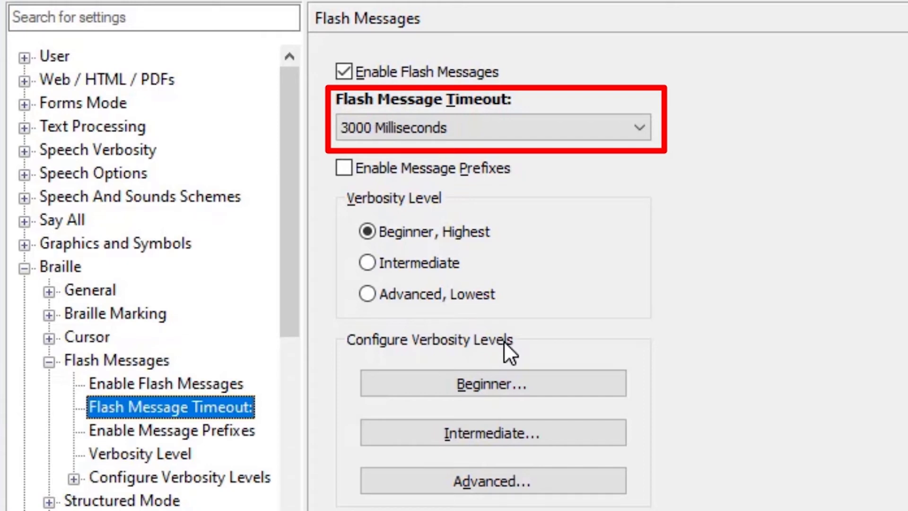
pyautogui.press('Down')
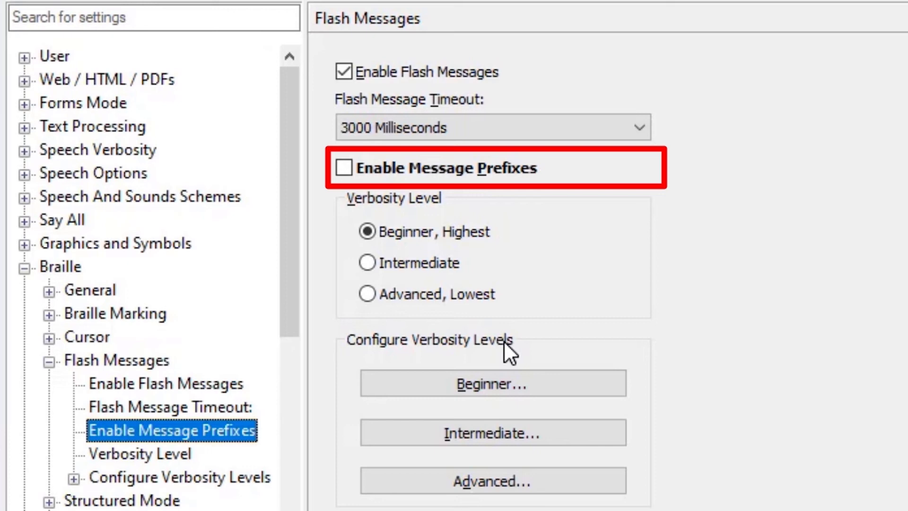
pyautogui.press('Down')
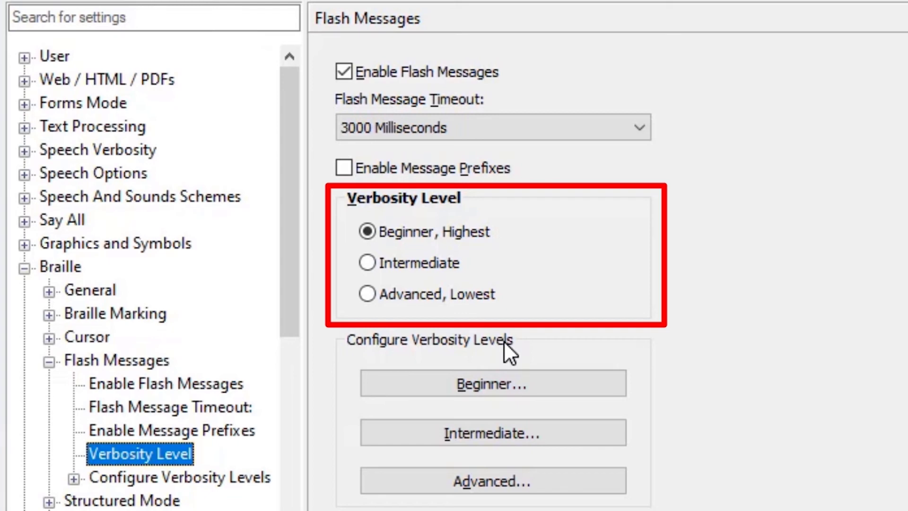
pyautogui.press('Down')
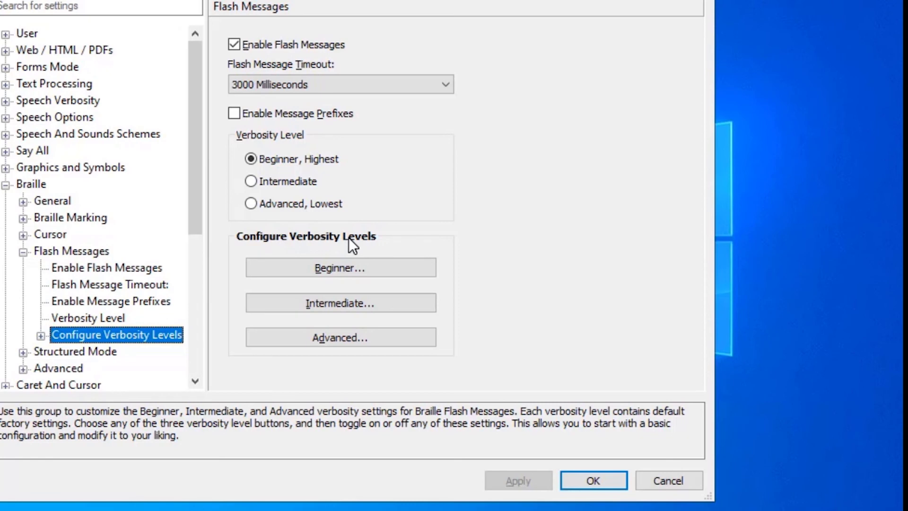
# - Close Settings Center and confirm Braille Basic Settings with OK, returning to the desktop
pyautogui.press('Tab')
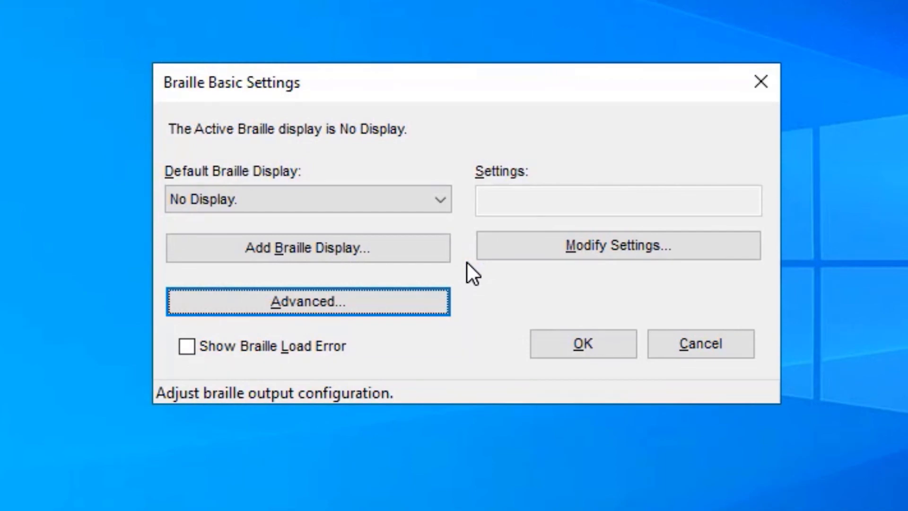
pyautogui.press('Tab')
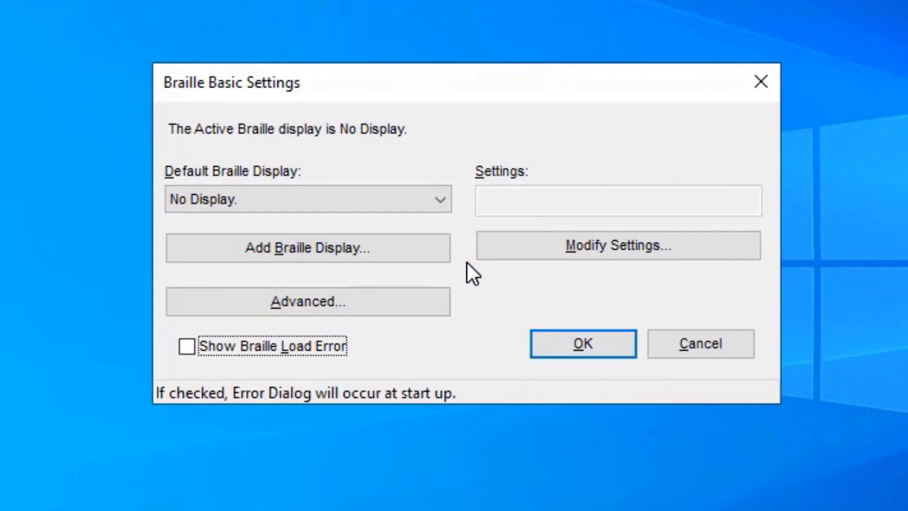
pyautogui.press('Tab')
pyautogui.press('Return')
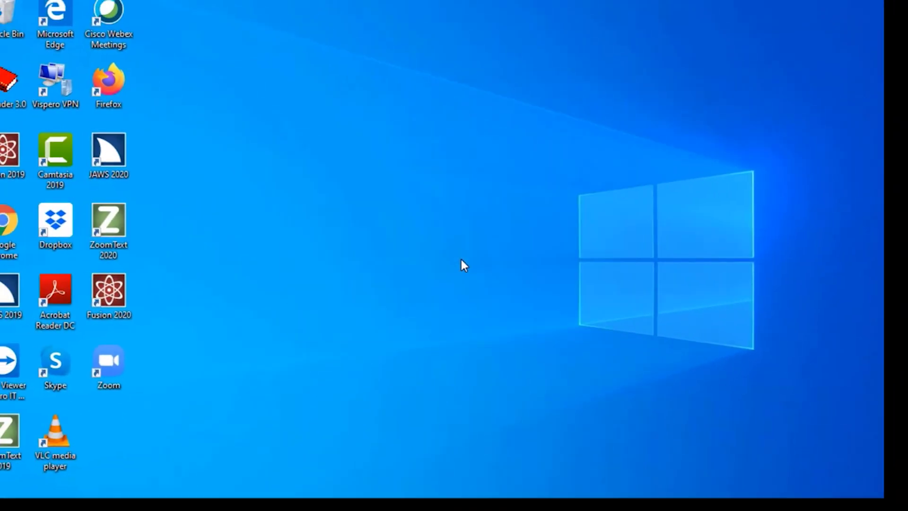